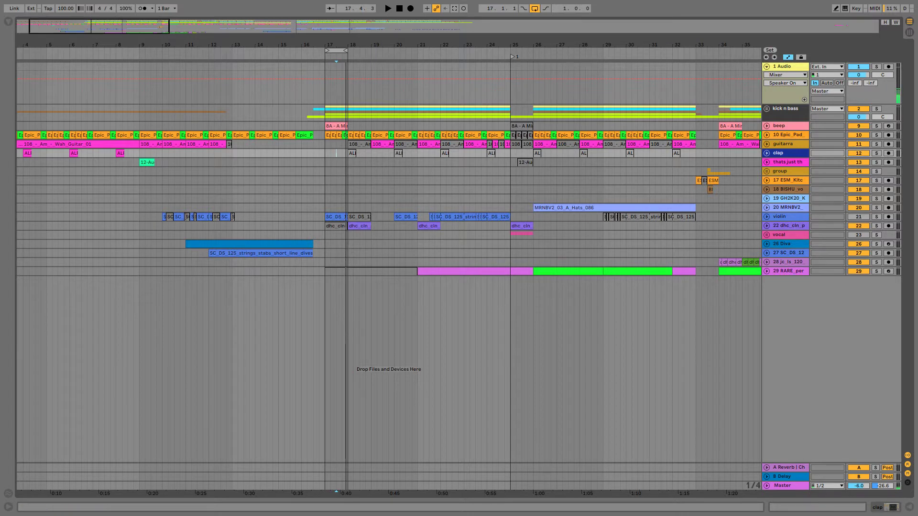
drag(88, 29, 87, 24)
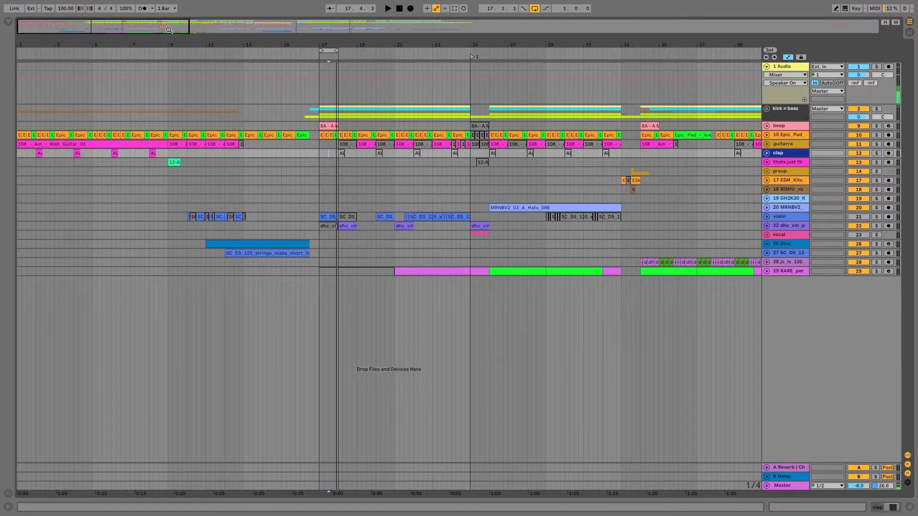
drag(102, 29, 98, 29)
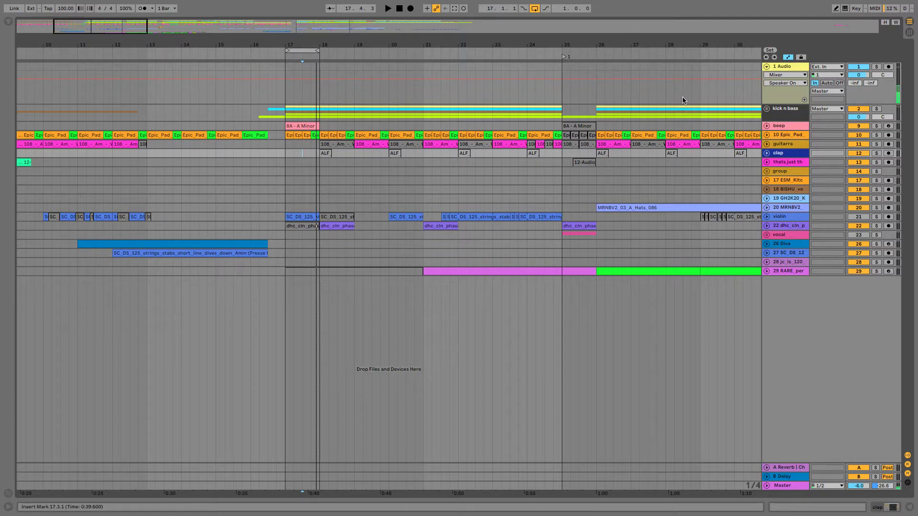
drag(93, 25, 93, 26)
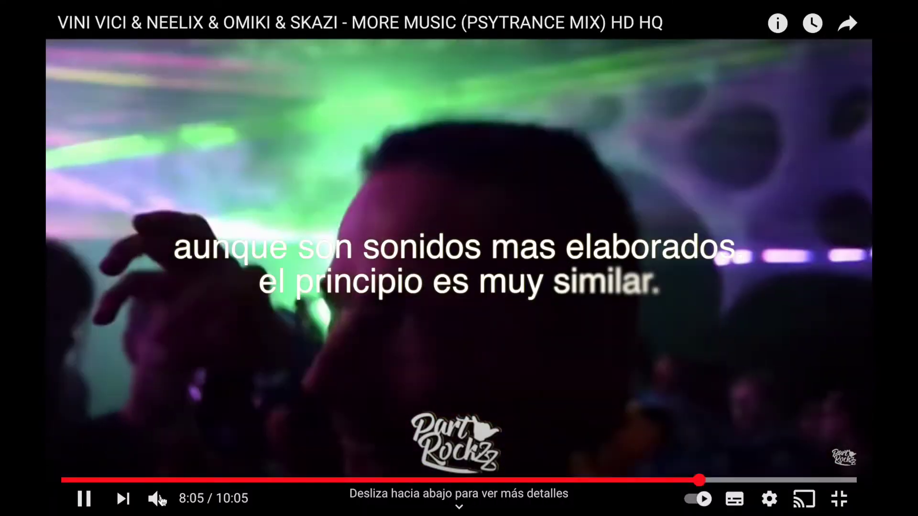
Raise the playback volume of the psytrance reference mix on YouTube.
mouse_move(162, 500)
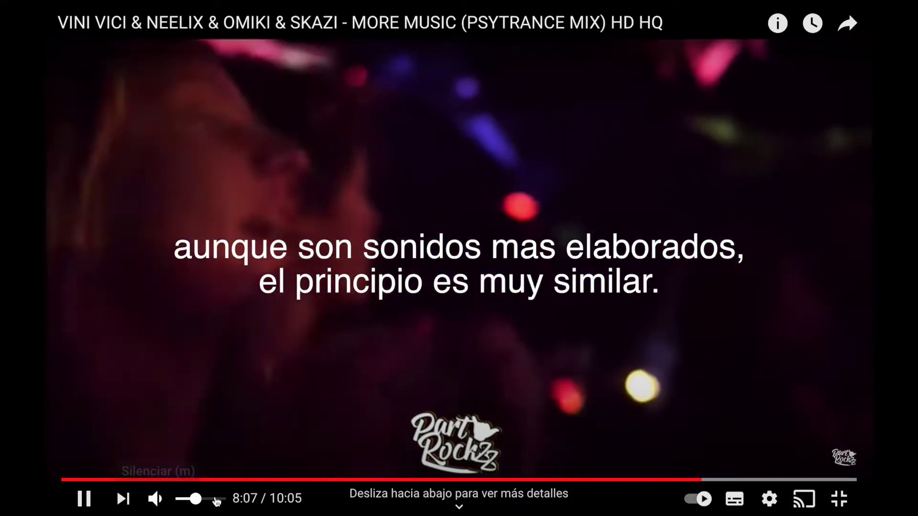
click(218, 501)
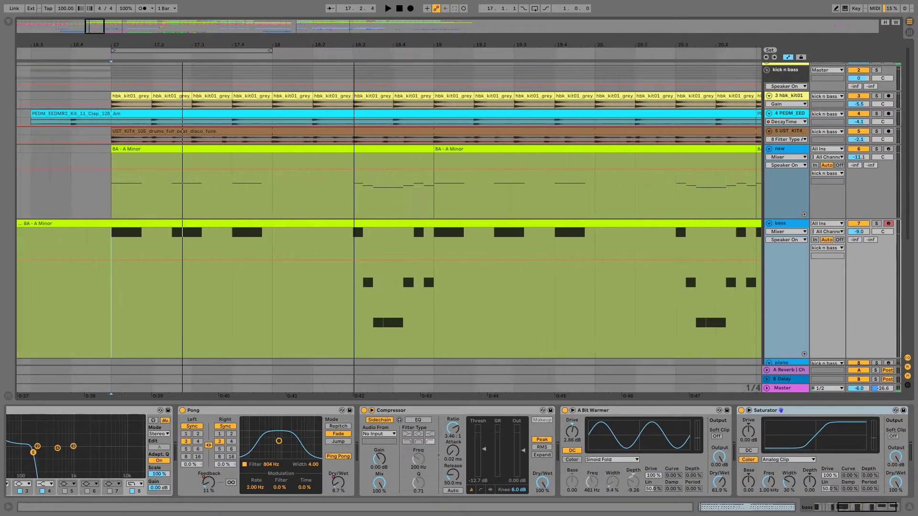
With the kick n bass group folded, split the clips on all tracks at the first beat of bar 17, from 17.1.1 to 17.2.1.
drag(95, 30, 92, 29)
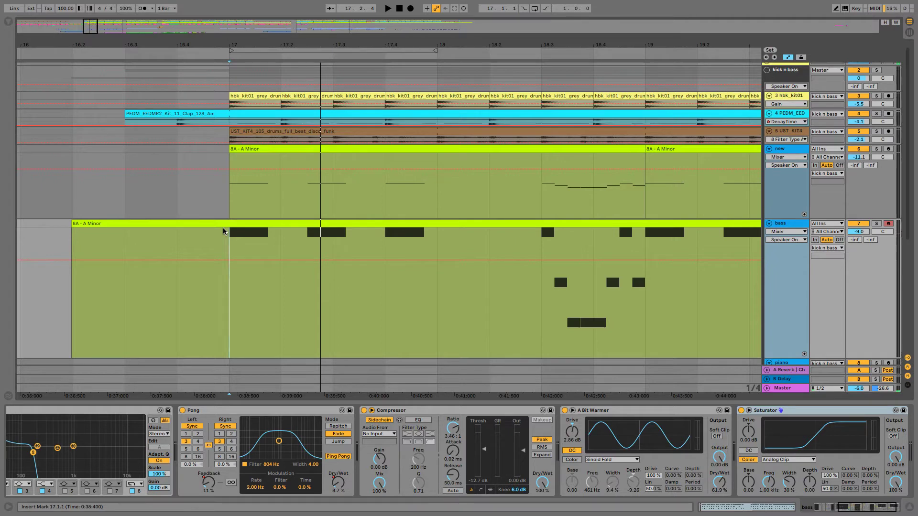
drag(231, 383, 273, 30)
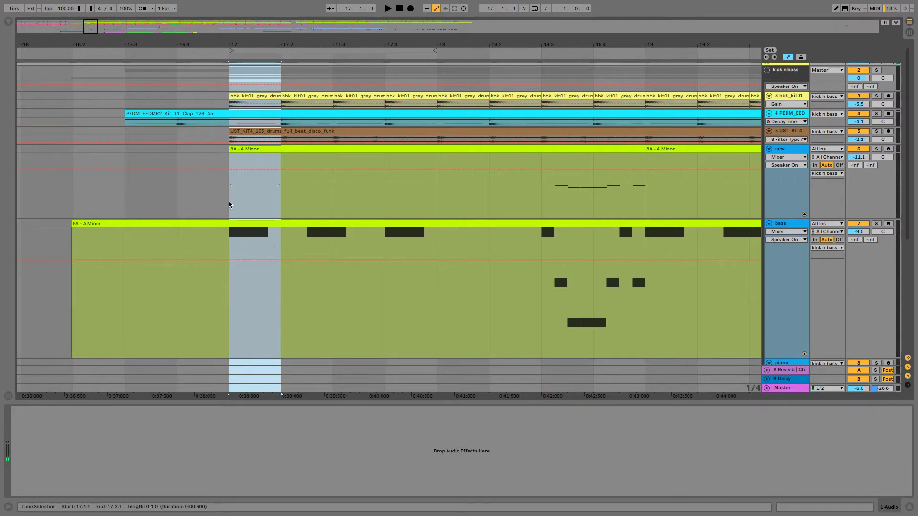
drag(91, 29, 91, 29)
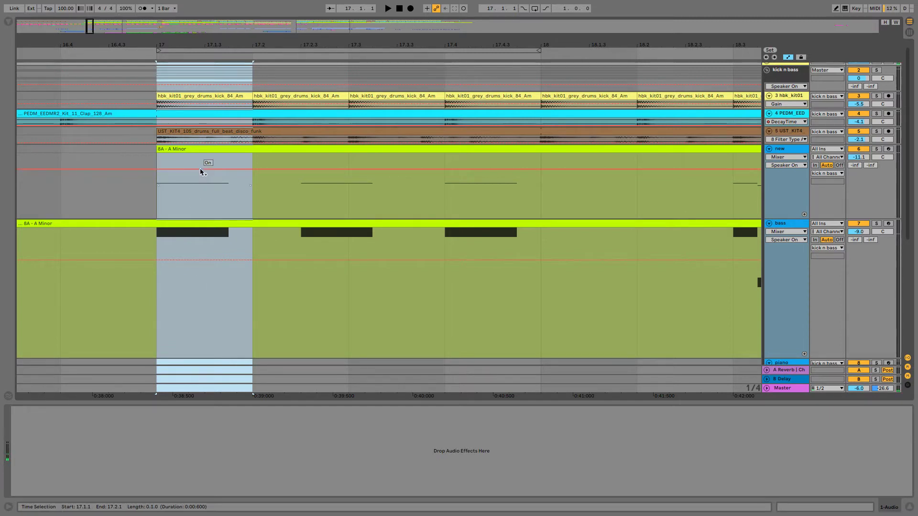
click(798, 72)
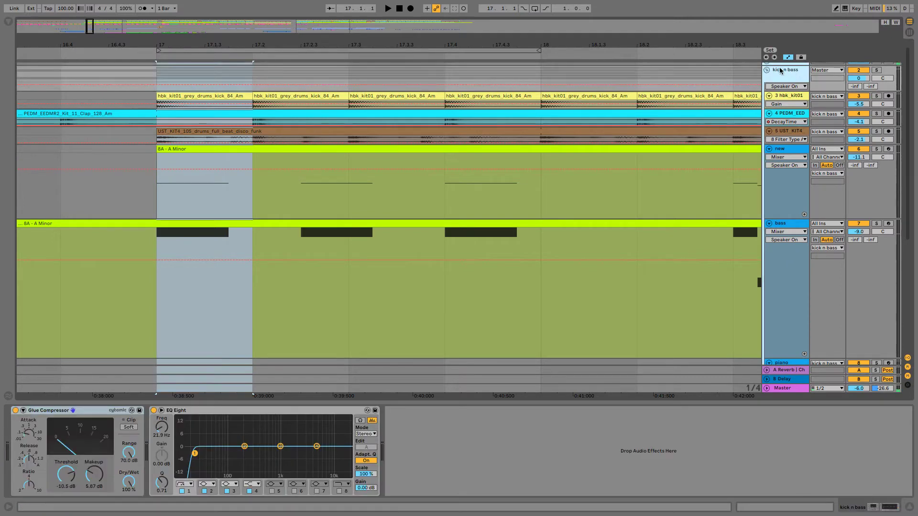
scroll(341, 153, up, 1)
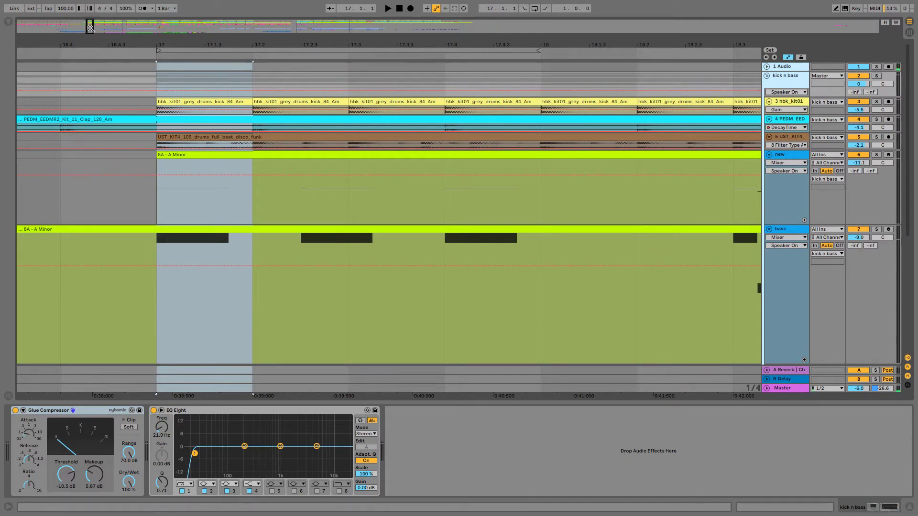
drag(90, 28, 90, 28)
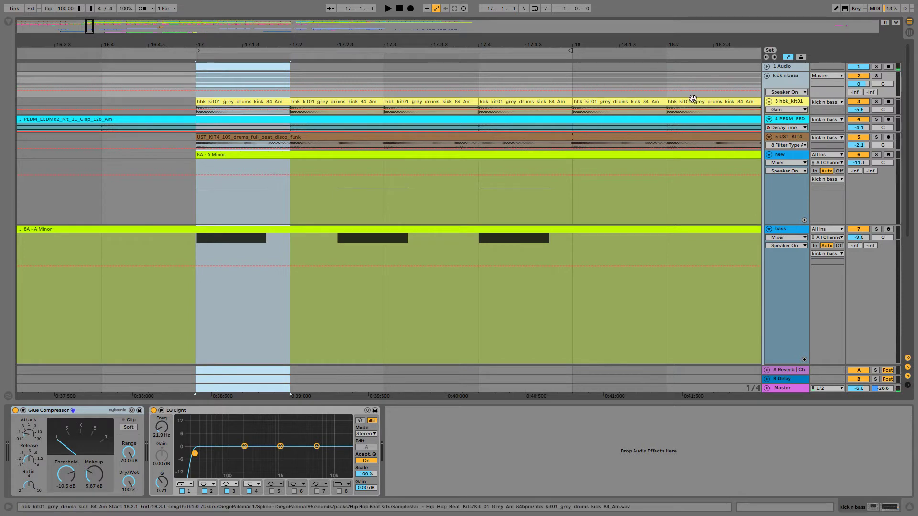
click(768, 77)
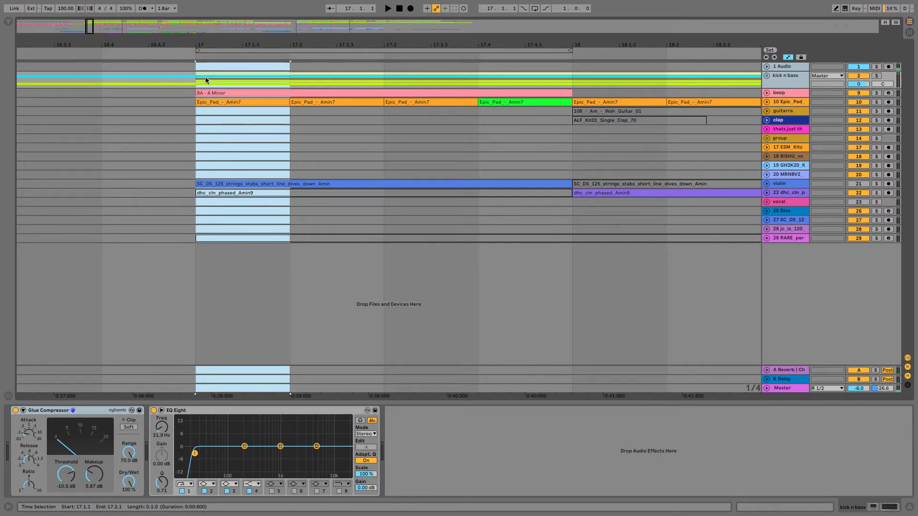
key(Up)
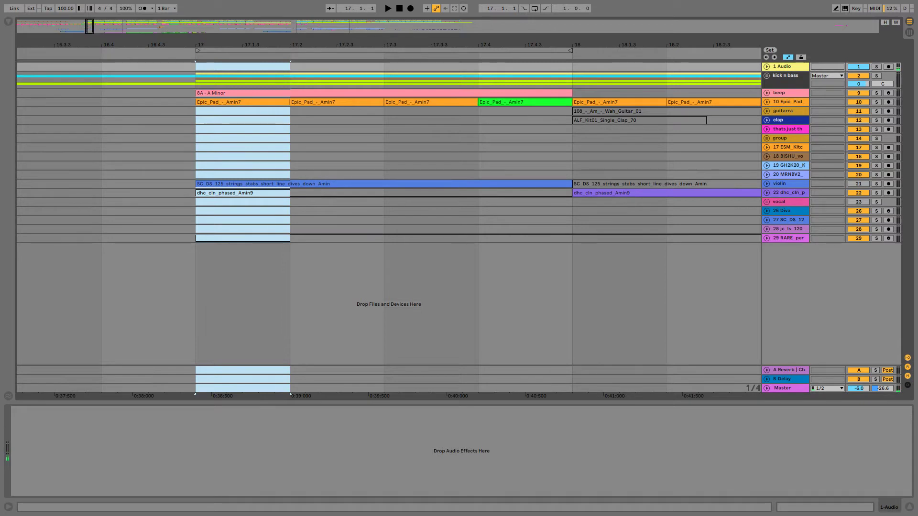
drag(89, 28, 89, 30)
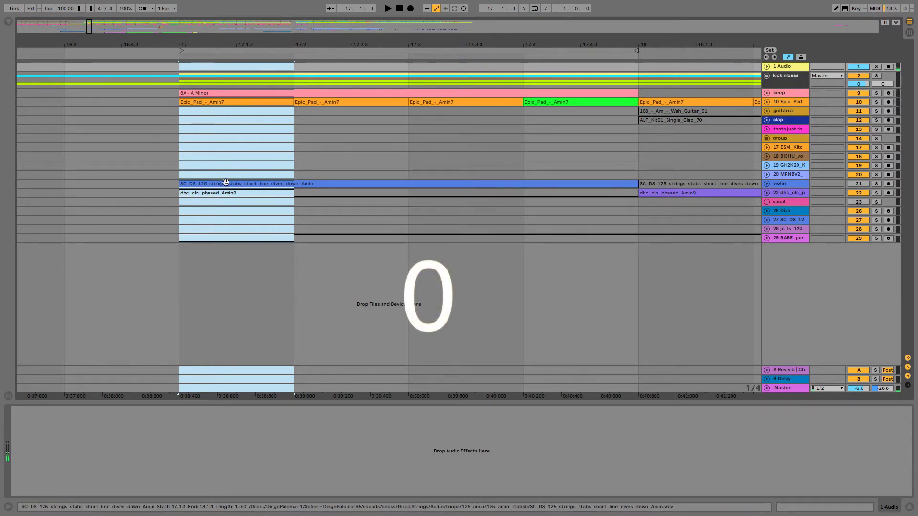
key(super+e)
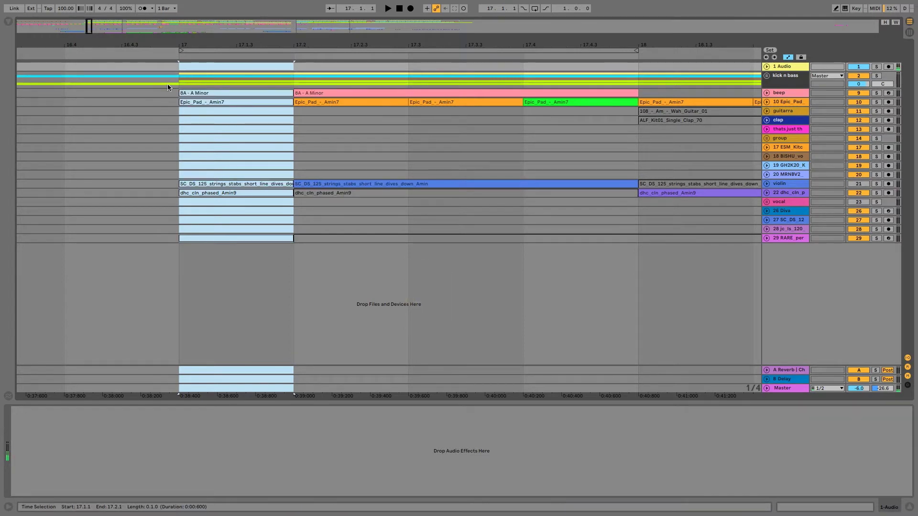
Unfold the kick n bass group and split the new and bass track clips from 17.1.1 to 17.2.1.
click(771, 77)
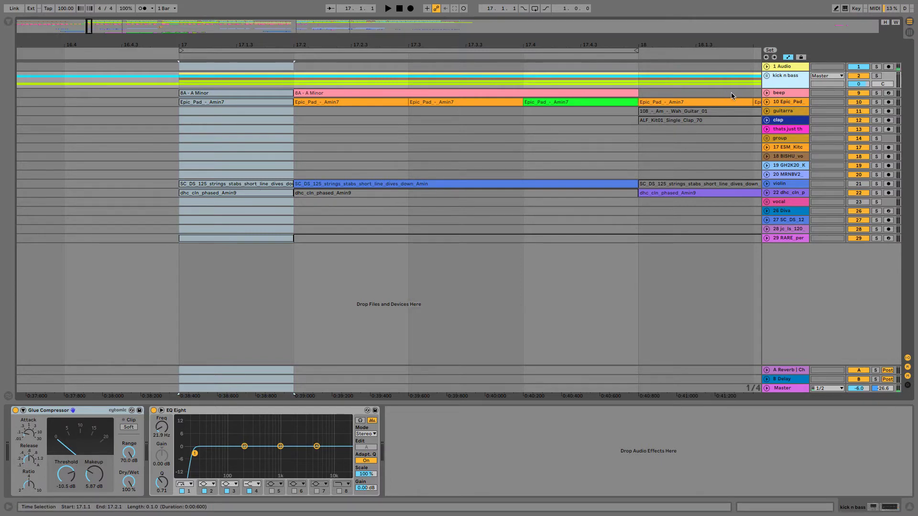
click(767, 77)
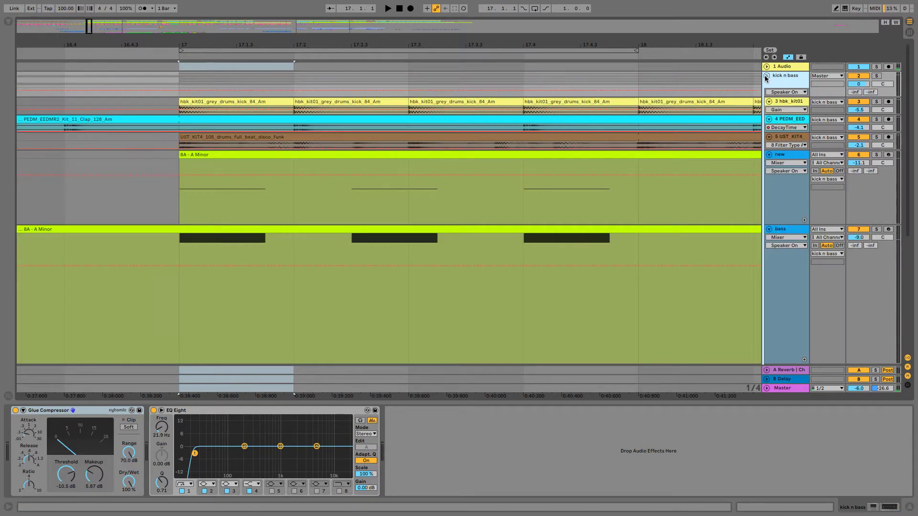
drag(292, 249, 198, 157)
key(ctrl+e)
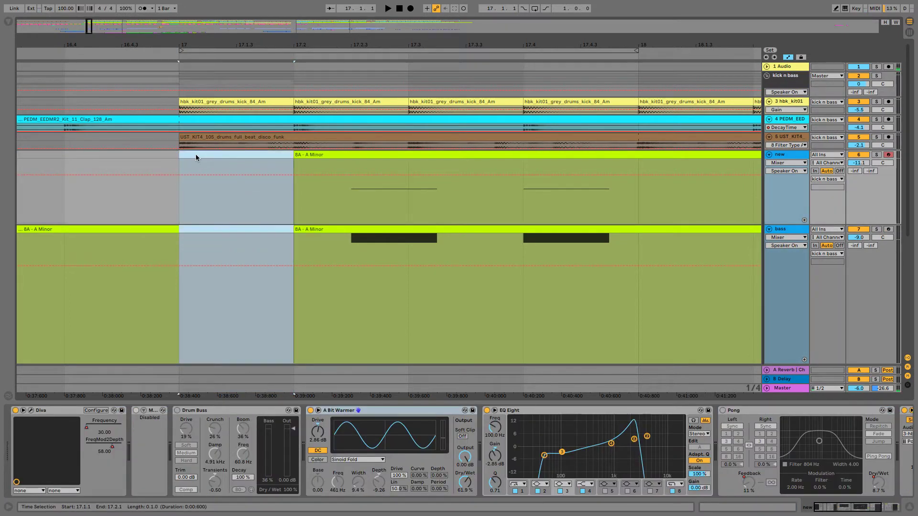
Extend the A2 note to fill the one-beat bass clip at 17.1.1 and paste that clip onto the new track.
double_click(237, 235)
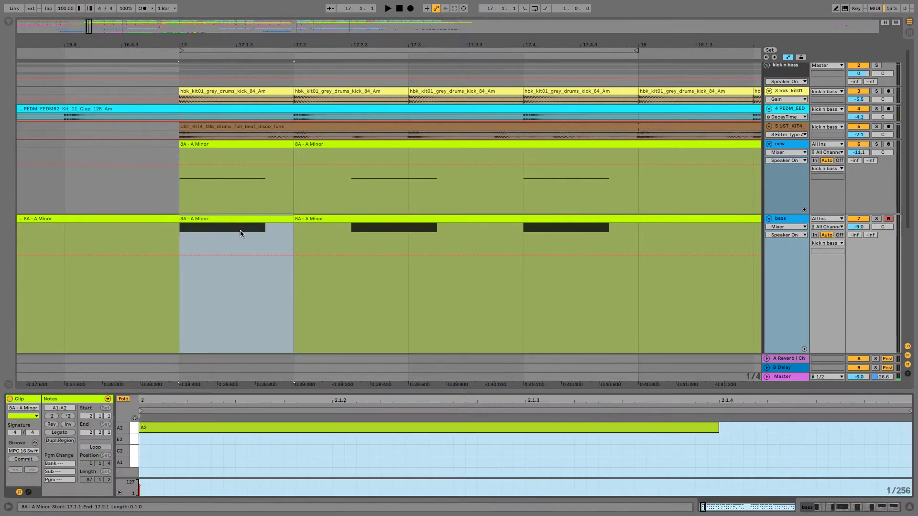
drag(718, 429, 910, 428)
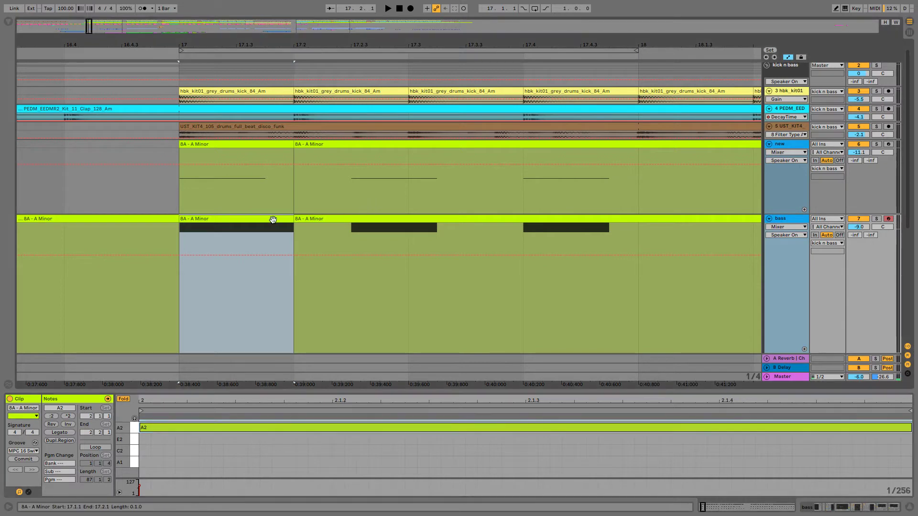
click(186, 195)
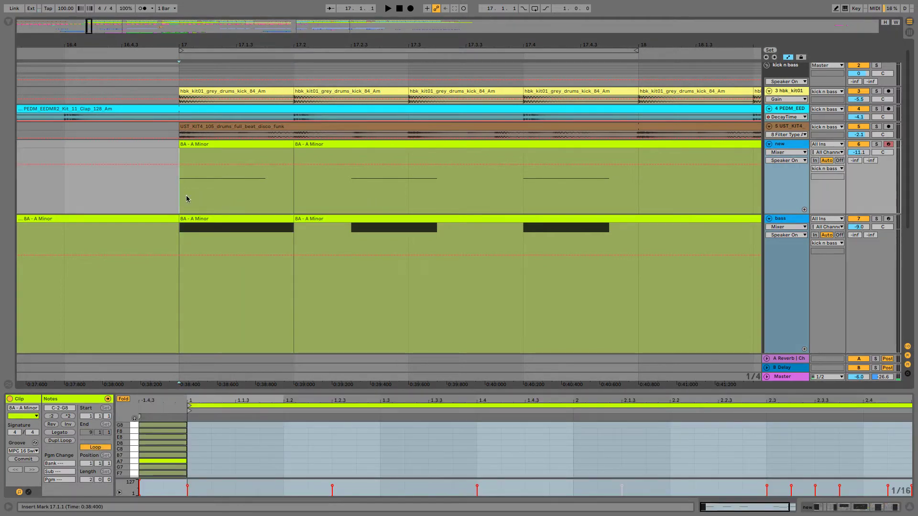
key(ctrl+v)
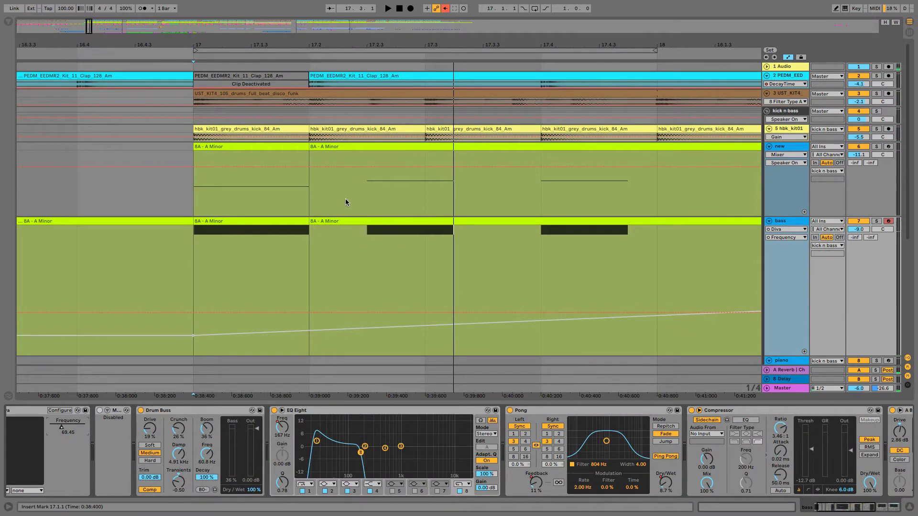
Re-enable automation and draw a Diva Frequency ramp on the bass track, rising through bar 17's first beat to about 129 at 17.2.1.
click(445, 8)
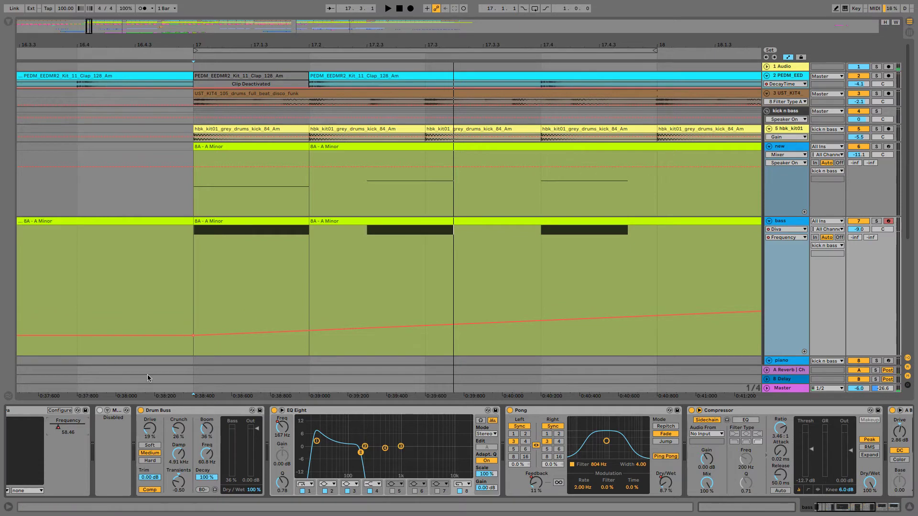
click(310, 331)
click(213, 335)
drag(234, 335, 309, 248)
Trim the start of the UST_KIT4 drum clip to 17.2.1 and play back the transition into bar 17.
click(197, 129)
drag(195, 93, 309, 91)
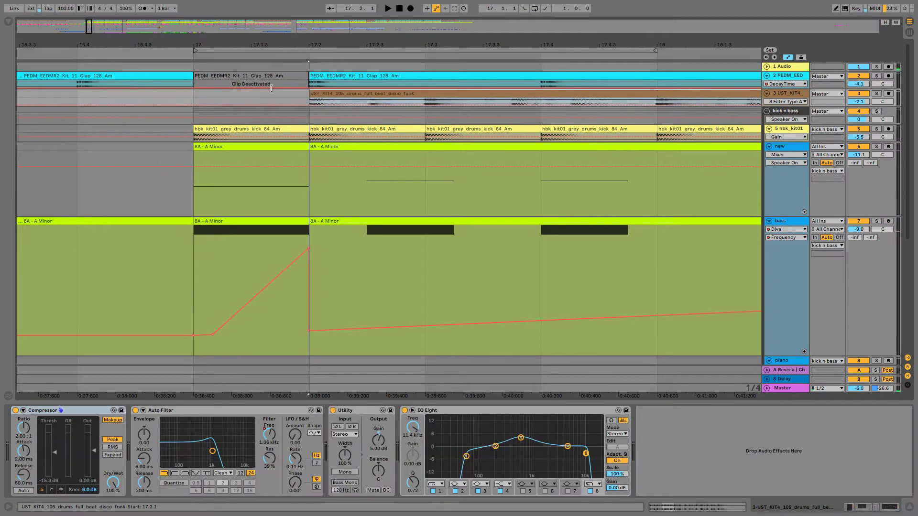
click(59, 58)
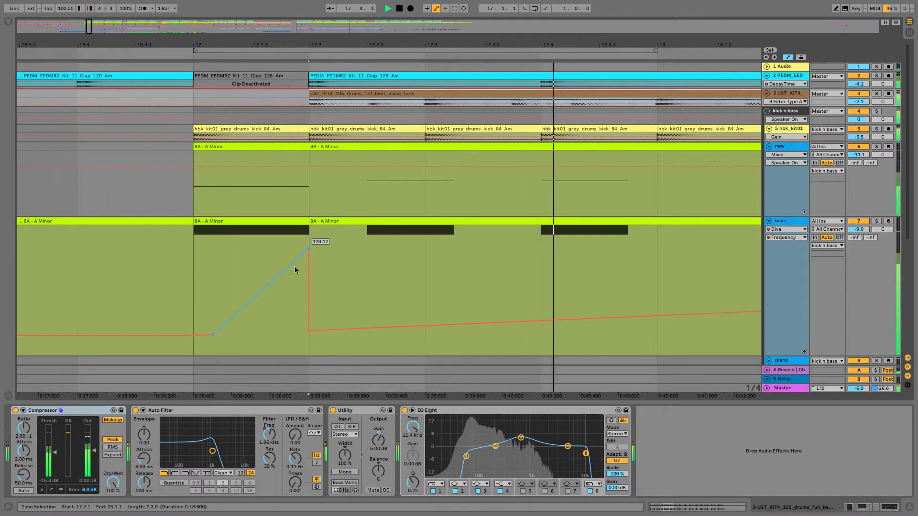
key(space)
Add a Frequency breakpoint at about 107 before 17.2.1, remove the peak at 17.2.1, and play back the change.
click(282, 271)
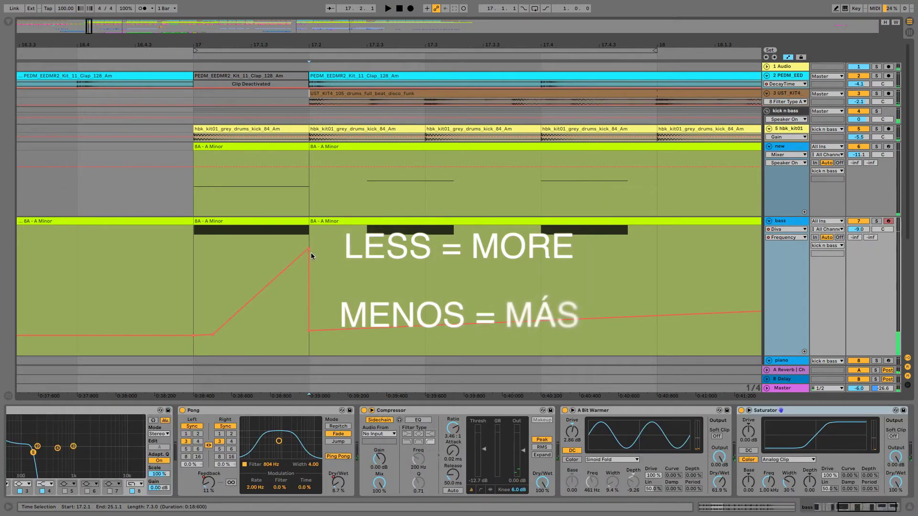
click(309, 247)
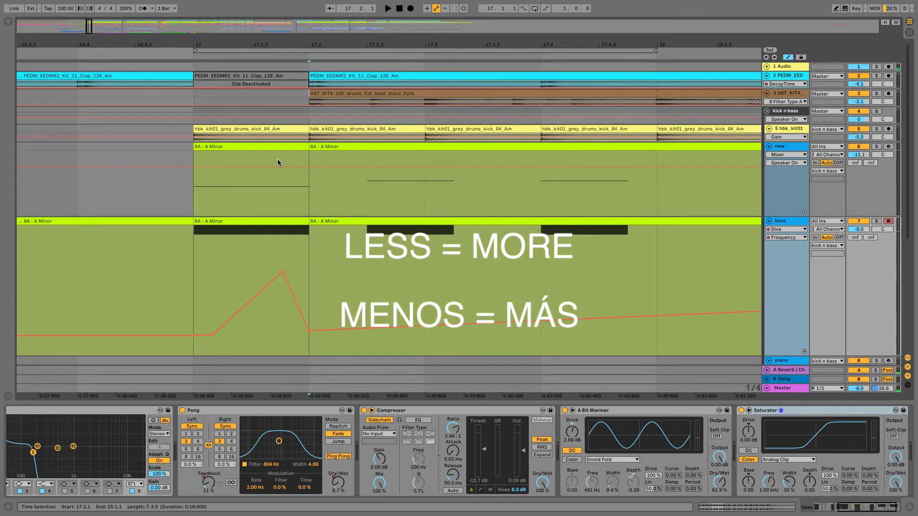
click(172, 51)
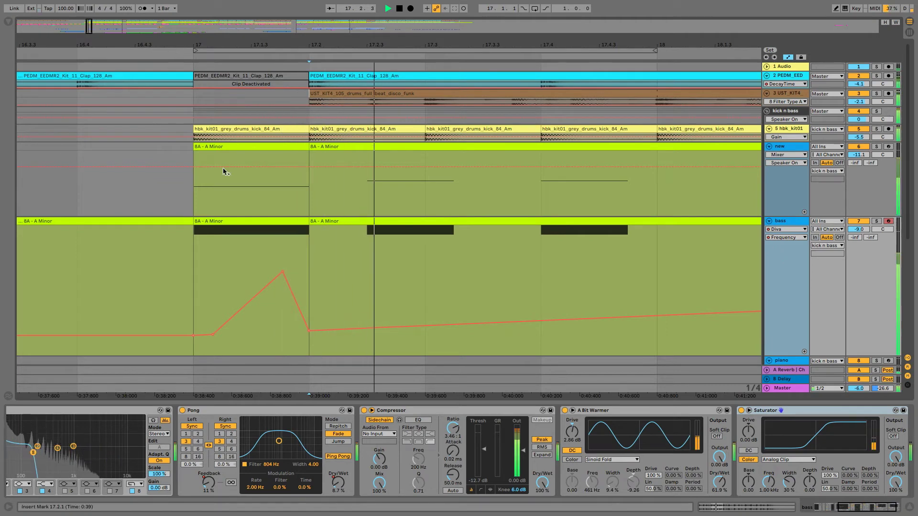
key(space)
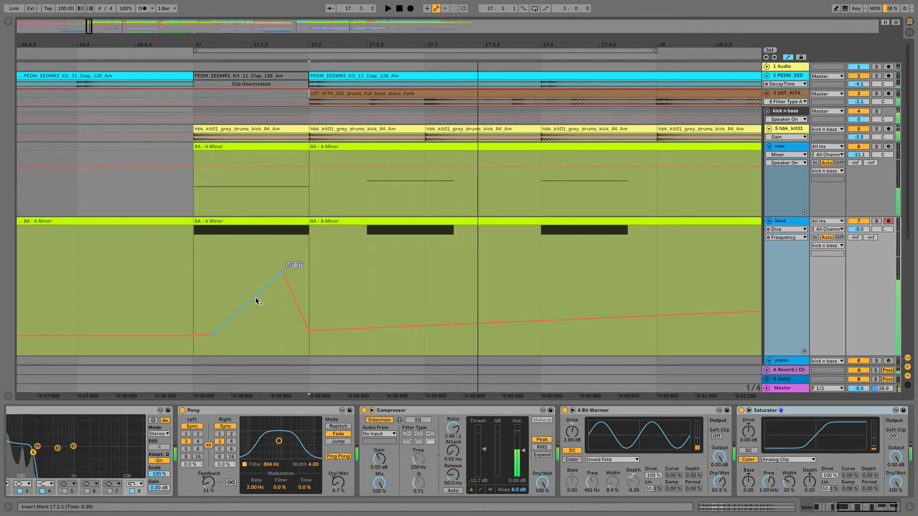
Move the bass Frequency peak earlier and lower within bar 17's first beat, and listen to the result.
click(283, 271)
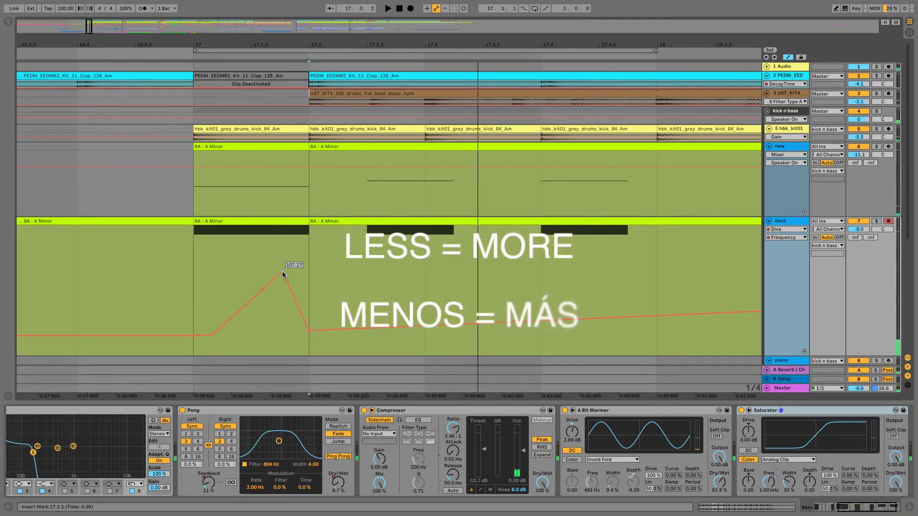
click(164, 57)
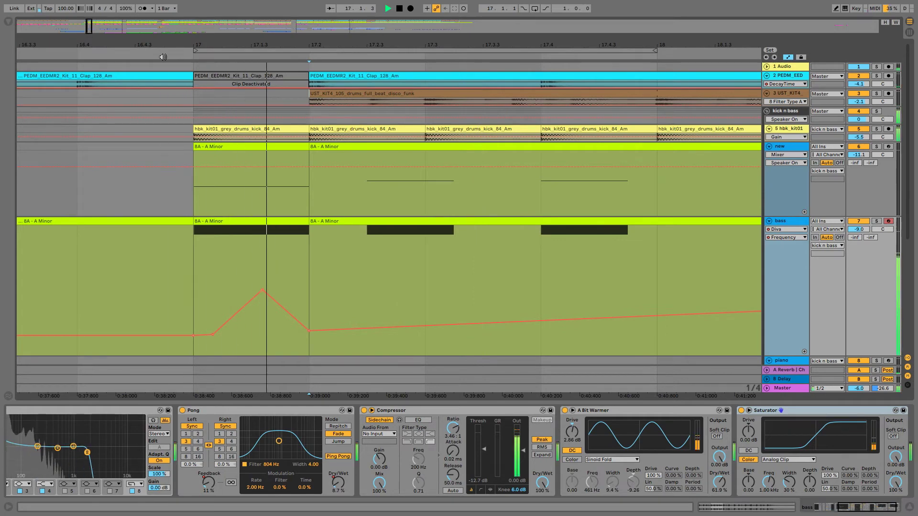
key(space)
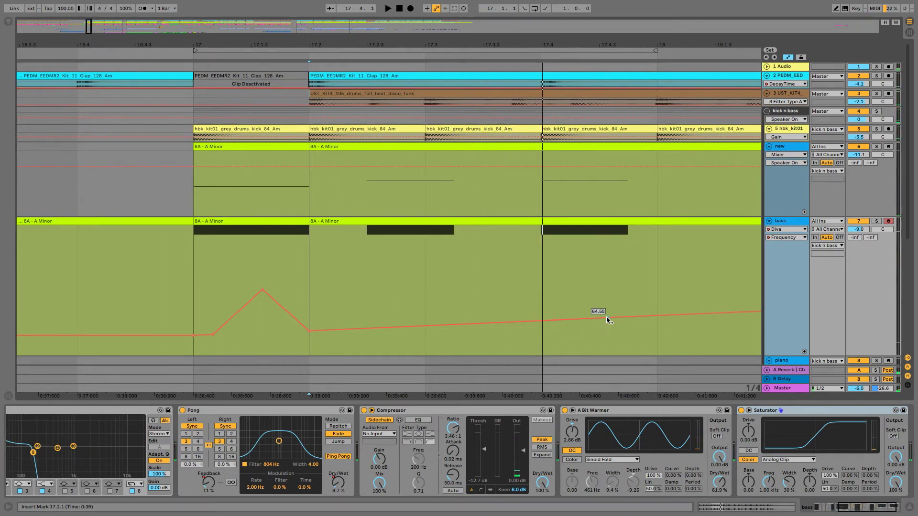
Add a small bump to the bass track's Frequency automation at 17.4 and play from just before bar 17.
mouse_move(540, 320)
mouse_down()
mouse_move(541, 300)
mouse_move(541, 316)
mouse_move(575, 316)
mouse_up()
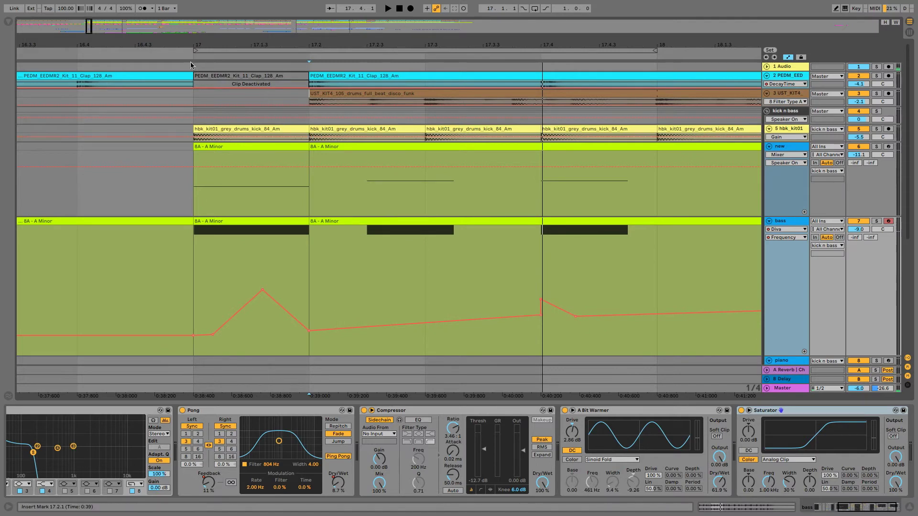
click(174, 55)
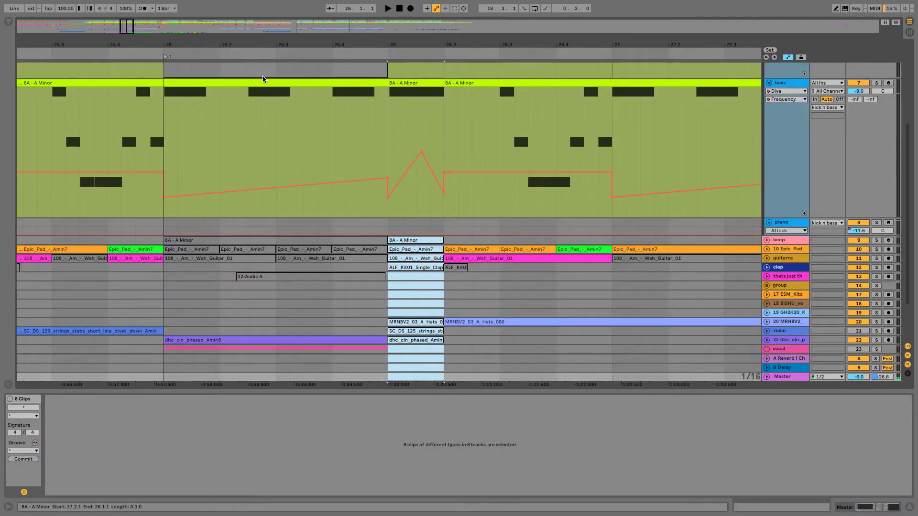
Play the arrangement from just before bar 25 to hear the fill at bar 26.
click(159, 53)
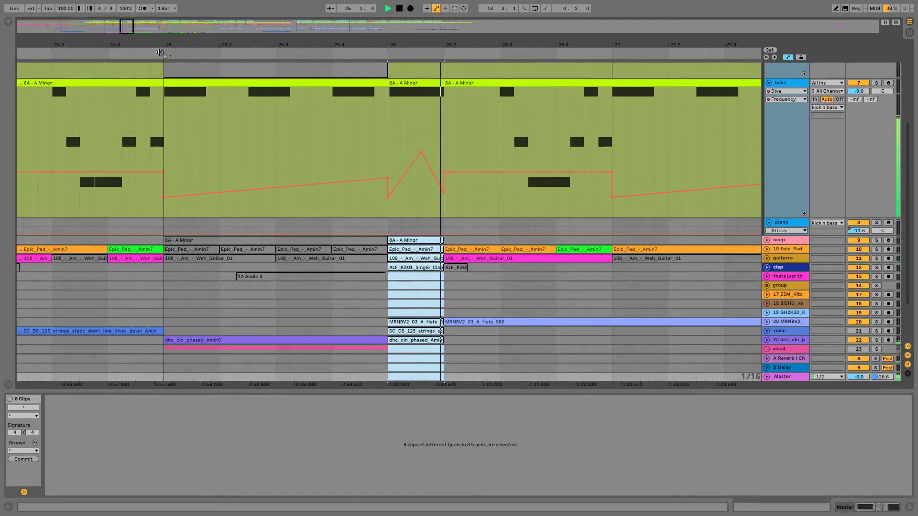
Listen on from bar 26 and examine the whole song's structure, including the bass track's Frequency automation across its sections.
scroll(393, 176, up, 5)
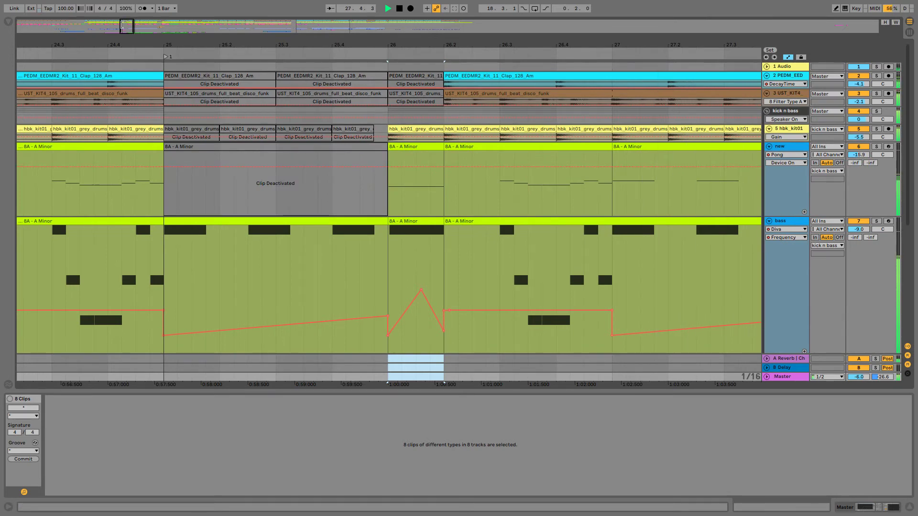
drag(126, 26, 125, 1)
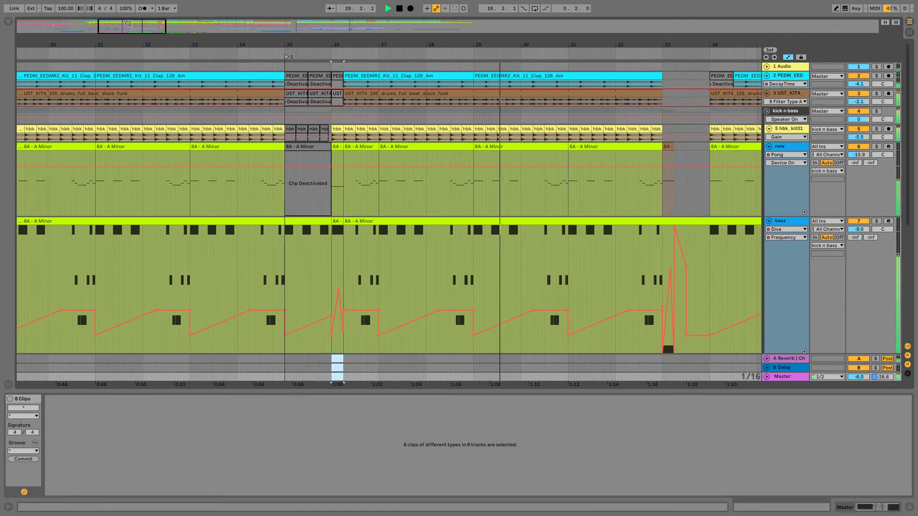
drag(128, 27, 129, 21)
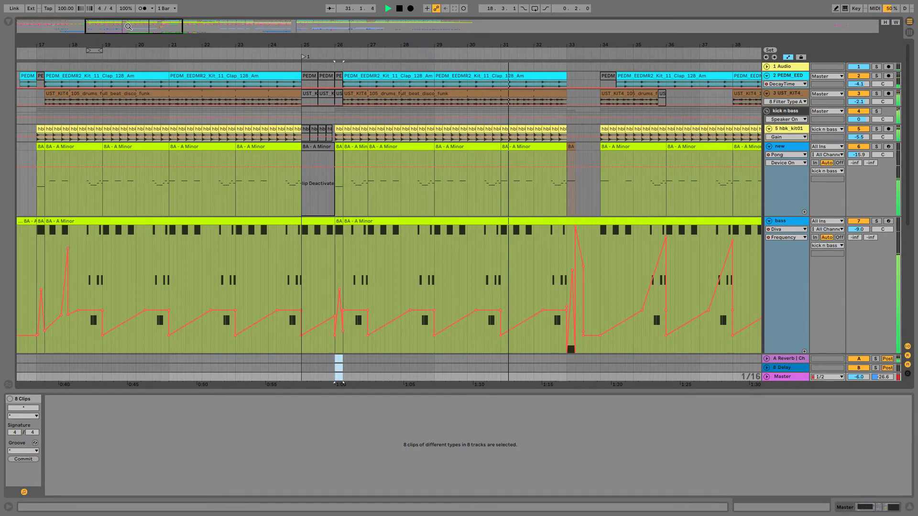
drag(128, 26, 128, 22)
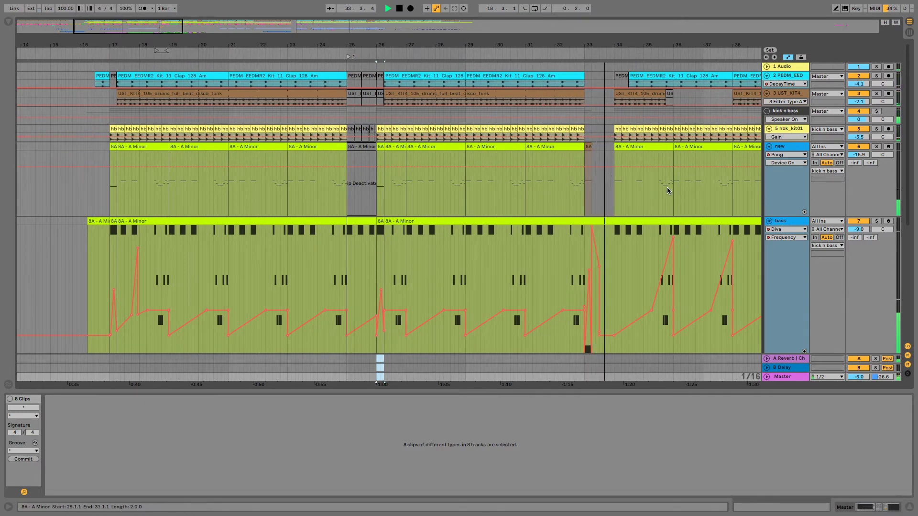
click(588, 147)
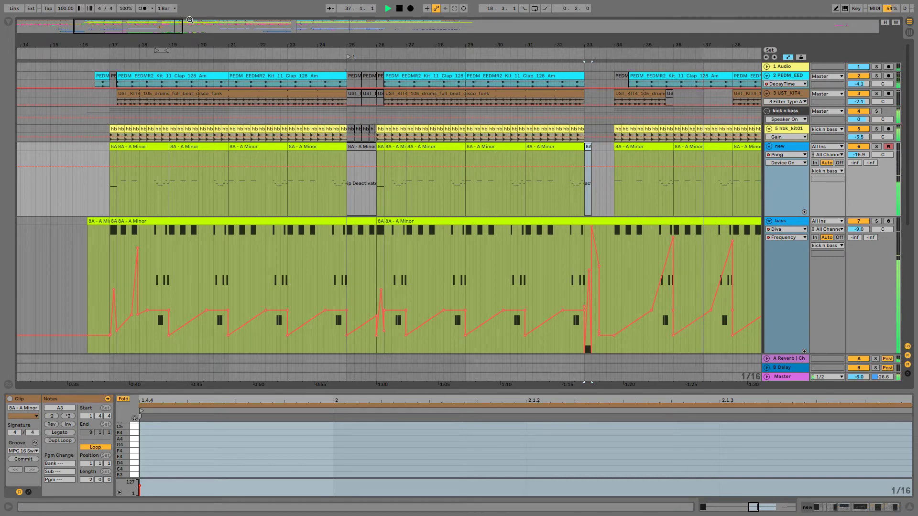
mouse_move(142, 20)
mouse_down()
mouse_move(142, 1)
mouse_move(142, 9)
mouse_up()
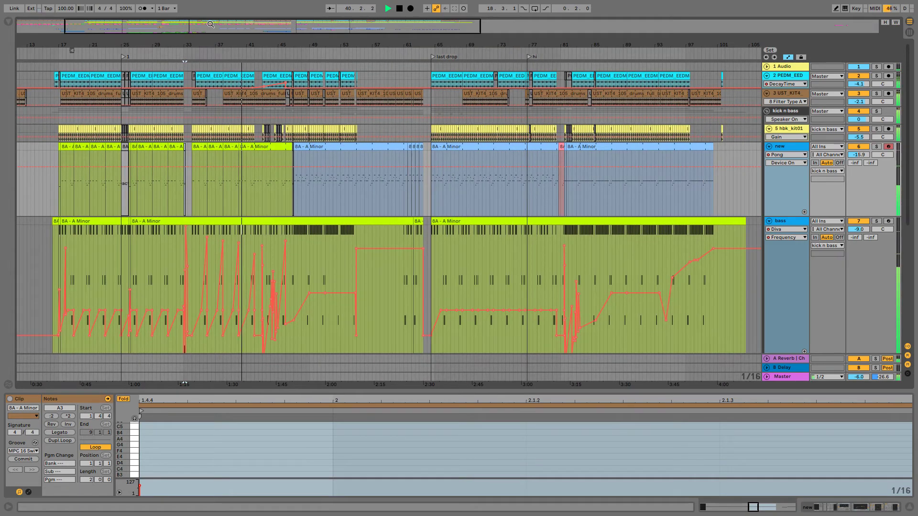
drag(210, 24, 211, 10)
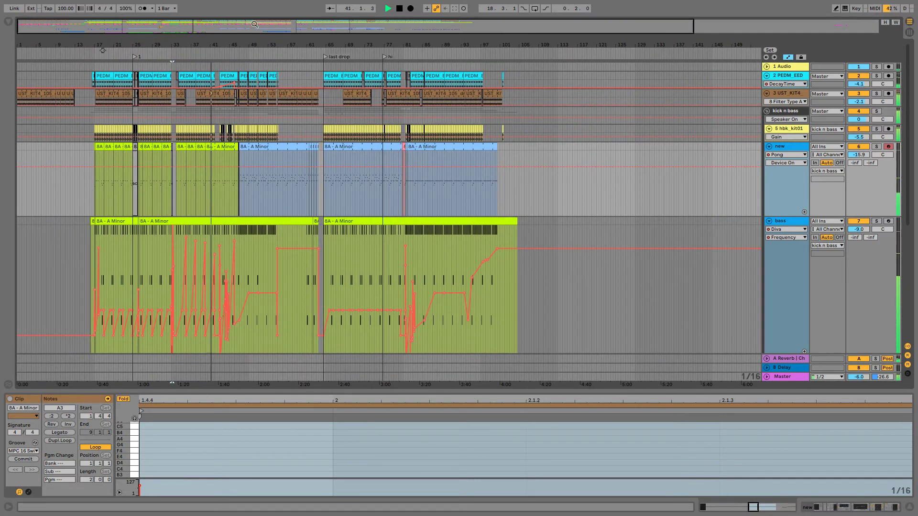
mouse_move(620, 3)
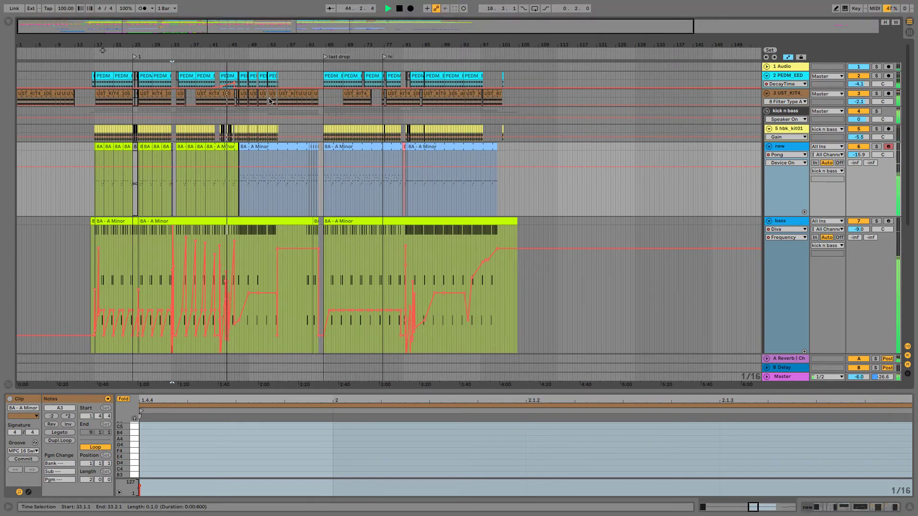
double_click(30, 31)
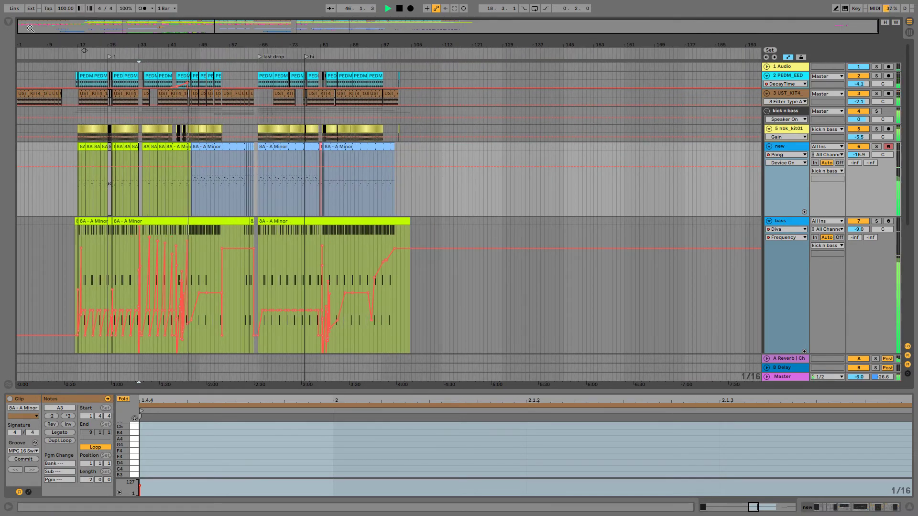
drag(84, 49, 163, 50)
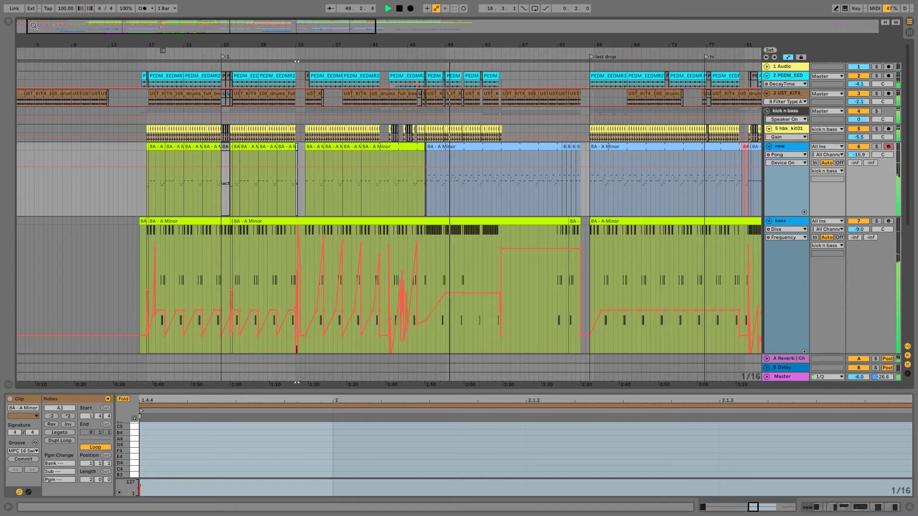
Set the new track's Pong filter to 1.04 kHz with a width of 5.76 and the track volume to -14.7 dB.
click(796, 147)
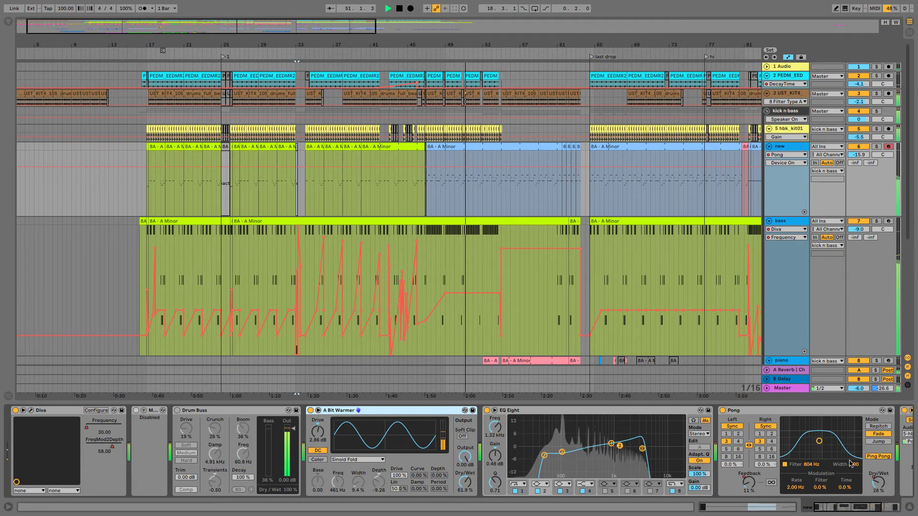
drag(819, 441, 823, 434)
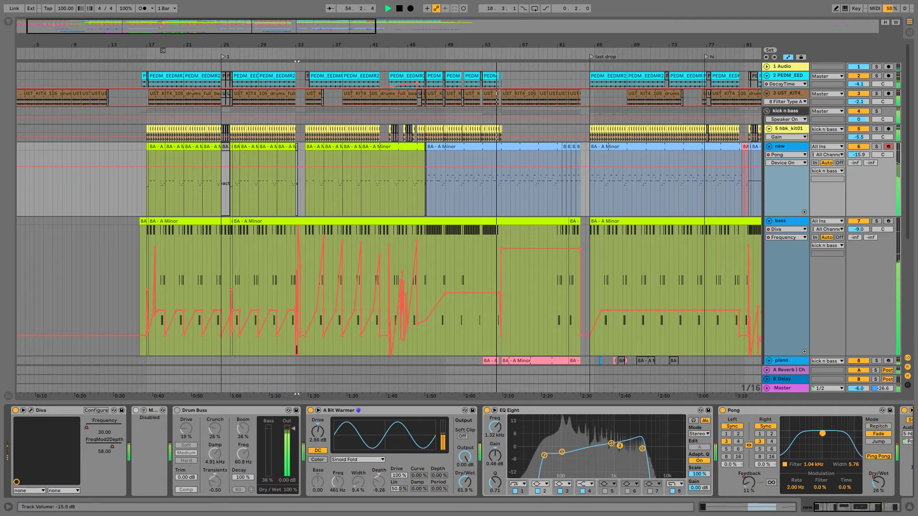
drag(859, 155, 859, 151)
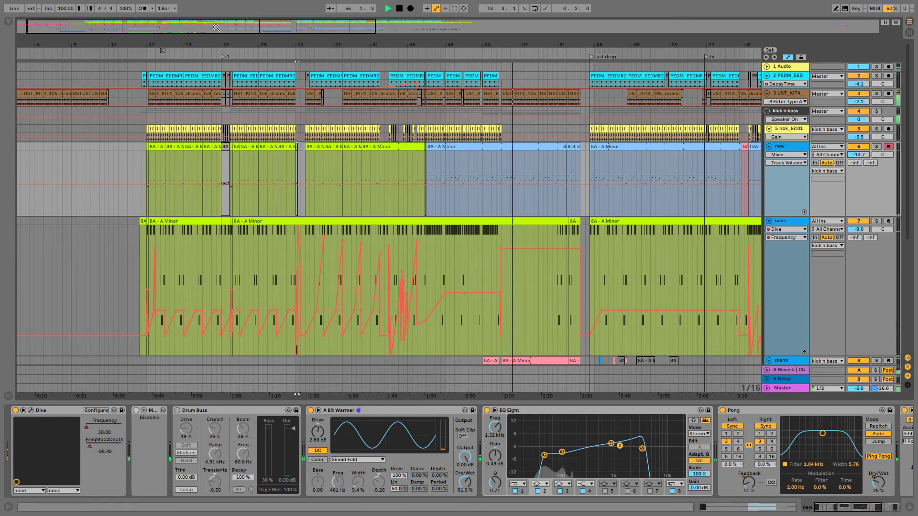
While the song plays, set the new track's Compressor threshold to -21.9 dB and its ratio to 2.83:1.
drag(217, 28, 671, 2)
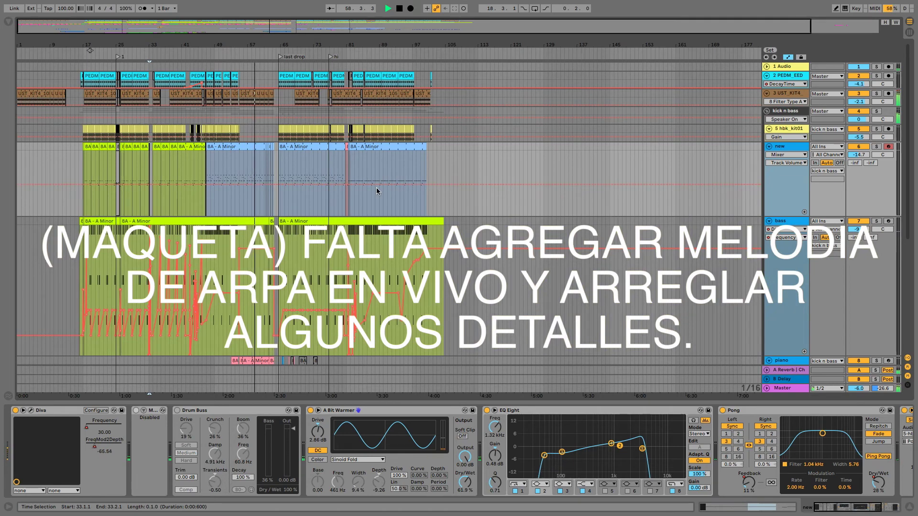
scroll(88, 159, down, 3)
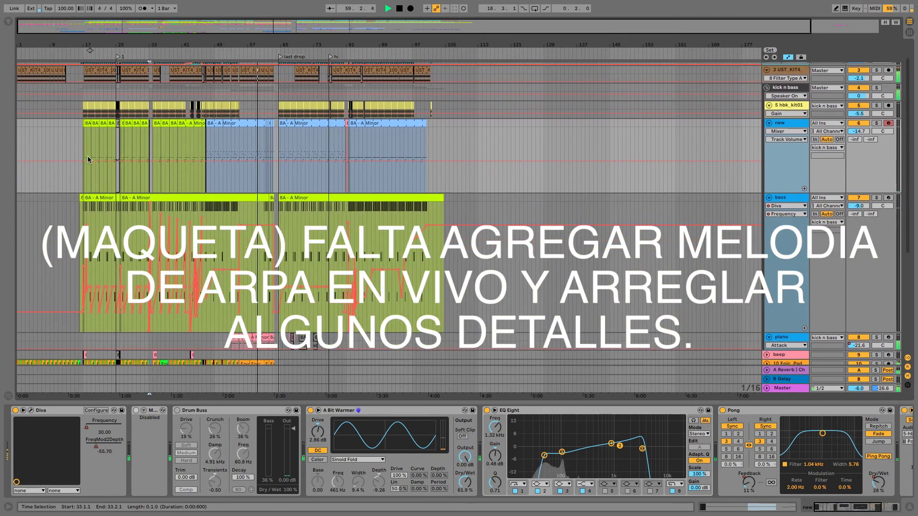
scroll(88, 159, down, 3)
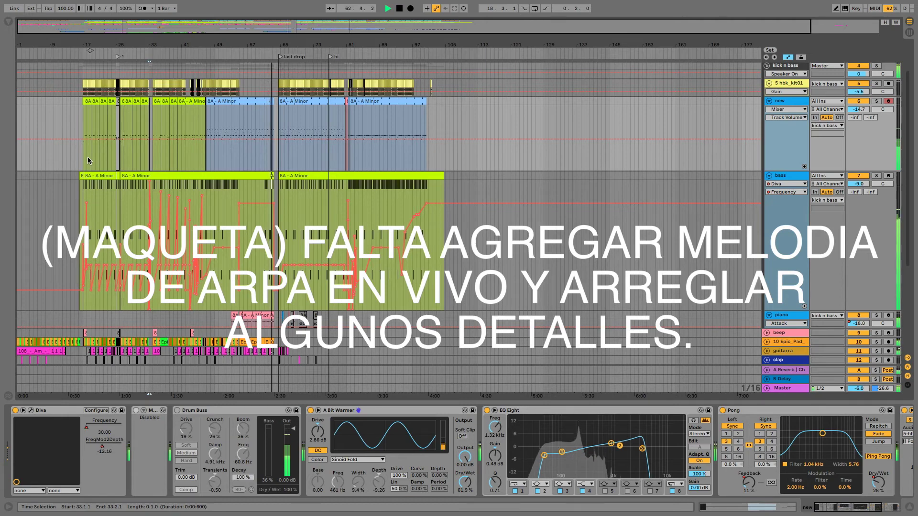
drag(173, 45, 147, 96)
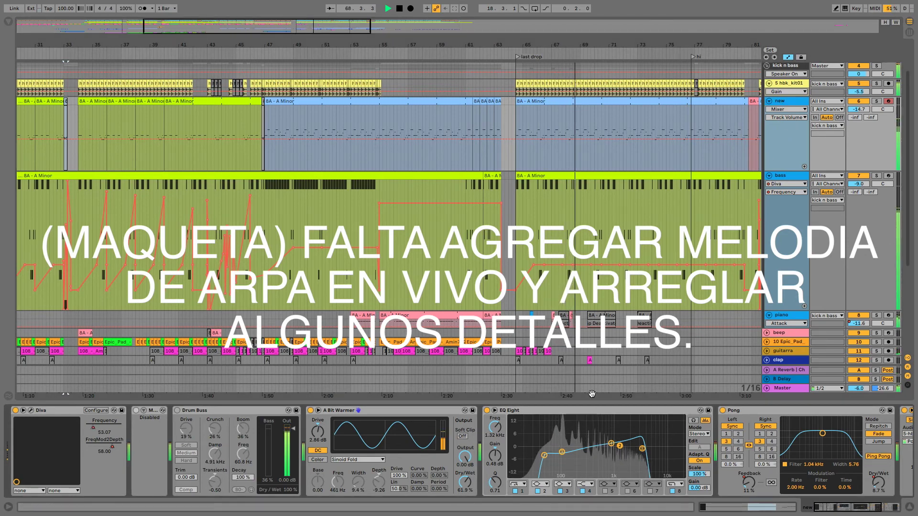
click(855, 510)
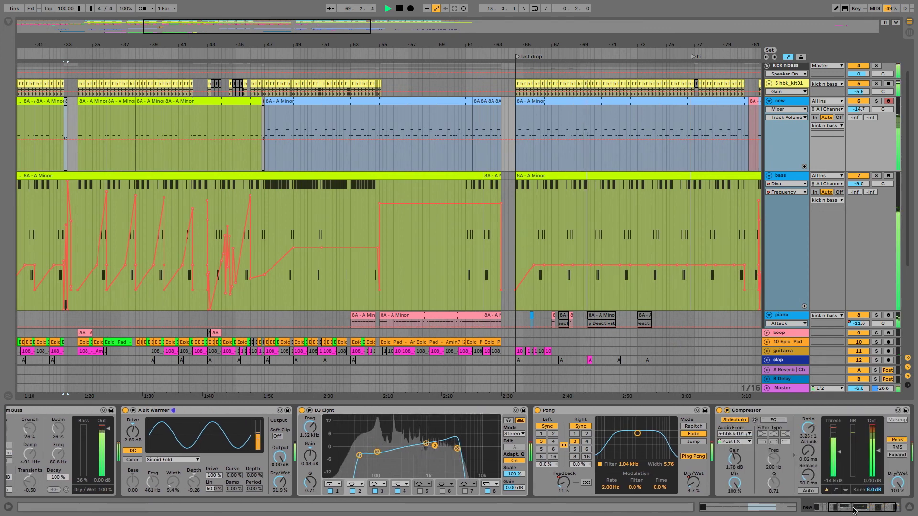
drag(855, 511, 859, 511)
drag(789, 452, 758, 434)
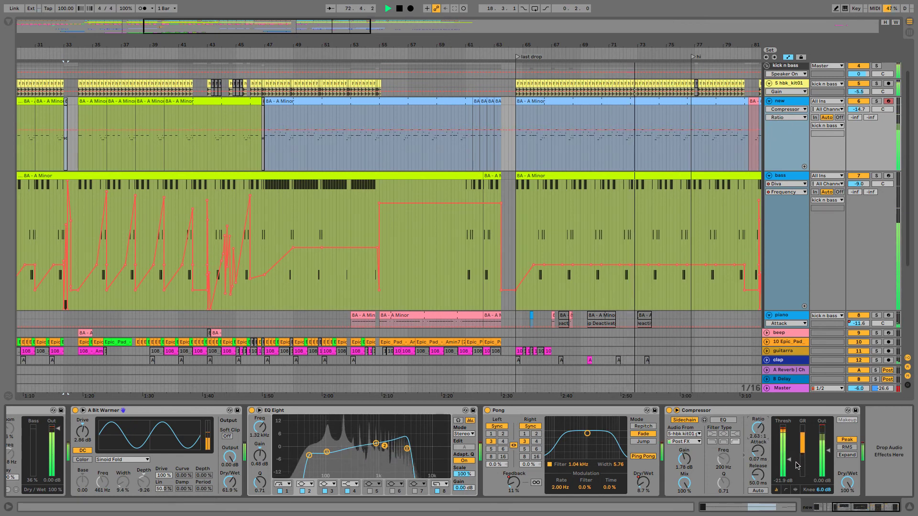
Set the new track's Compressor threshold to -17.9 dB and attack to 0.11 ms, trying Dry/Wet at 83% before restoring 100%.
drag(847, 483, 847, 489)
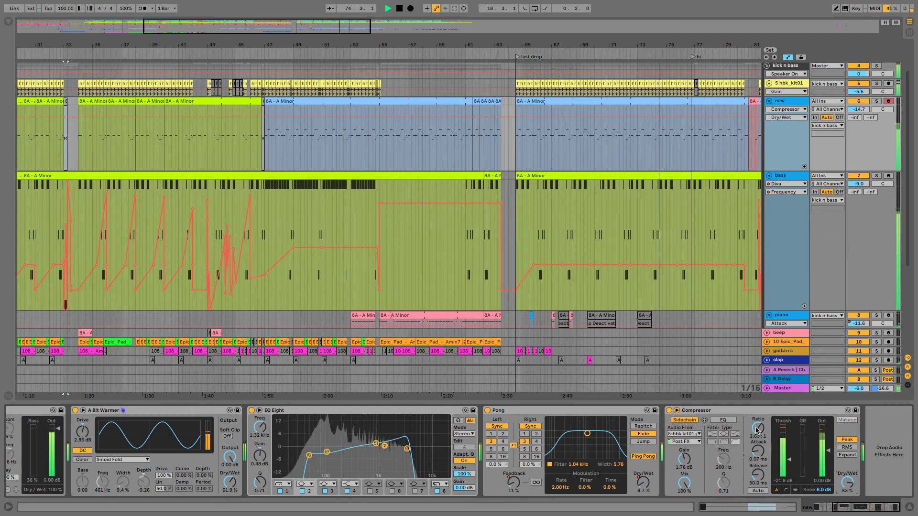
drag(788, 460, 788, 455)
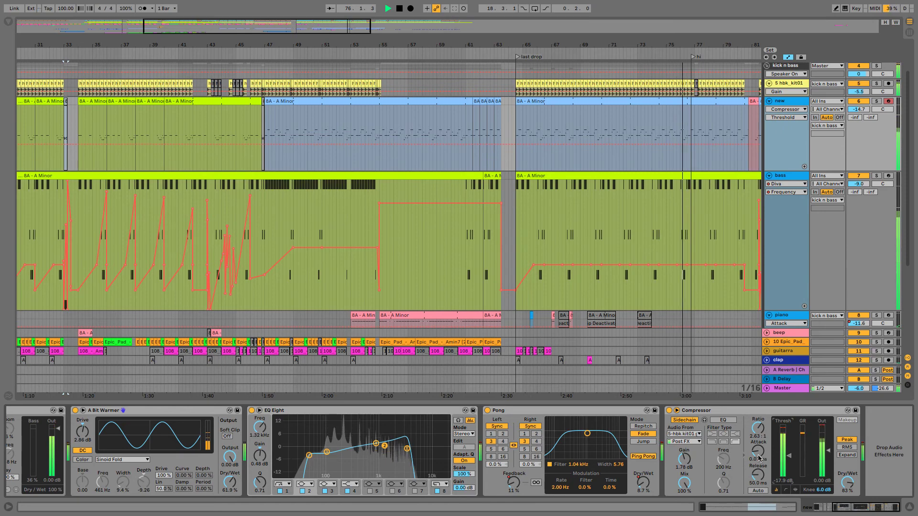
drag(845, 478, 845, 465)
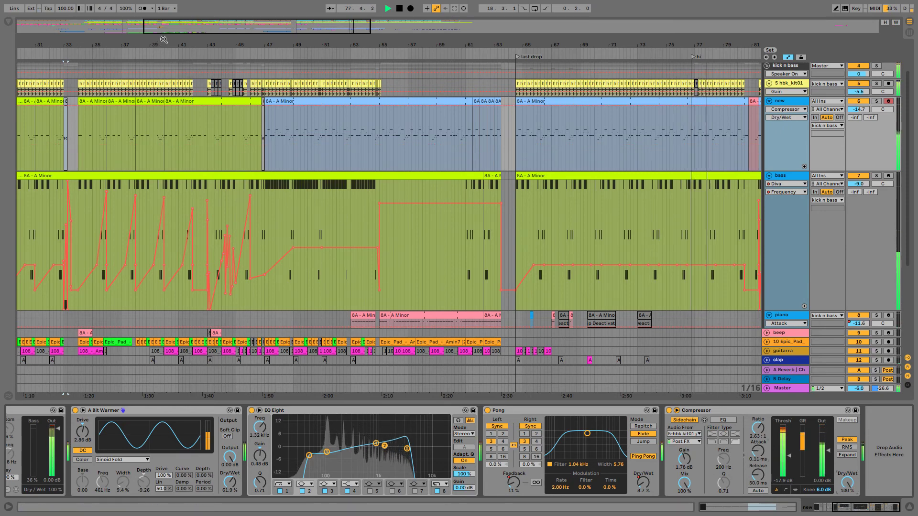
Show the full song length, hide the device view, and look over all tracks during playback.
drag(163, 40, 118, 29)
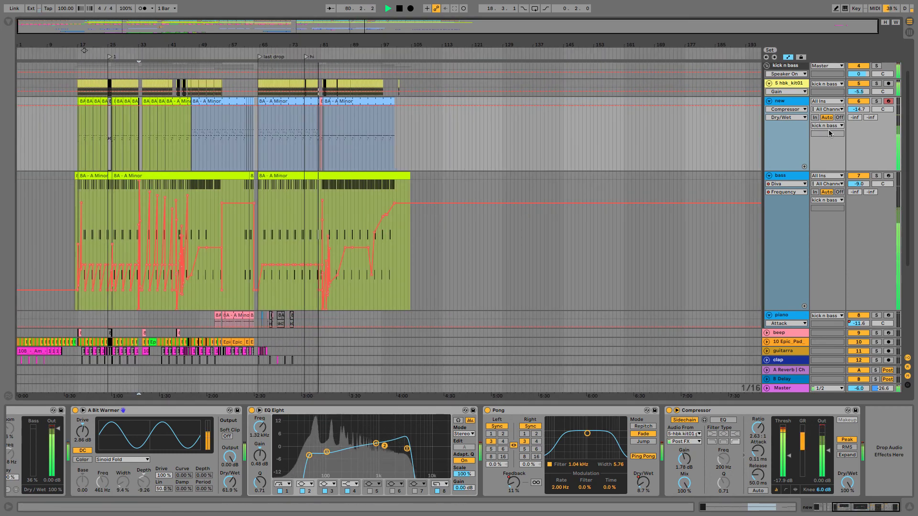
click(910, 503)
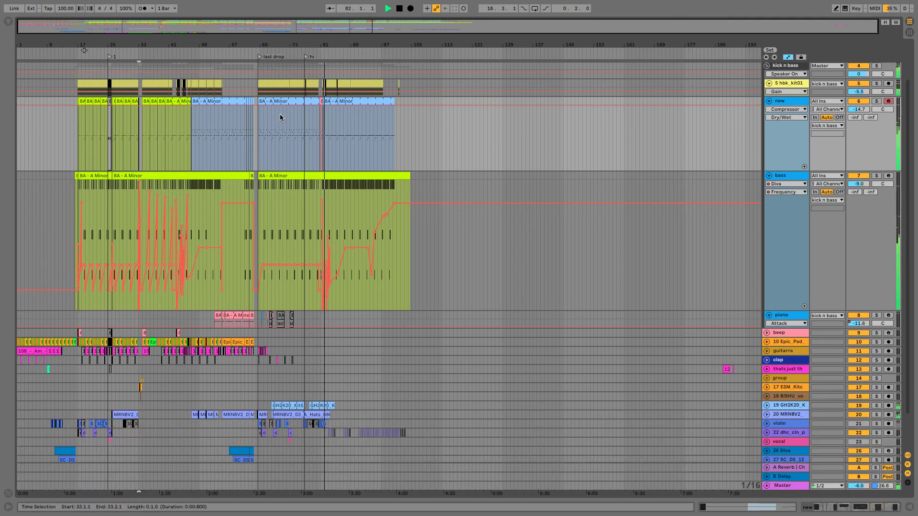
mouse_move(293, 33)
mouse_down()
mouse_move(292, 95)
mouse_move(300, 28)
mouse_up()
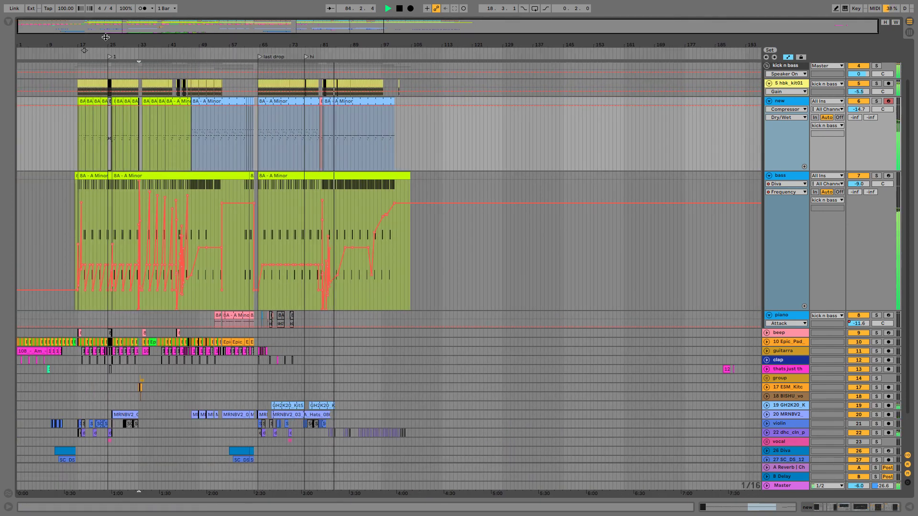